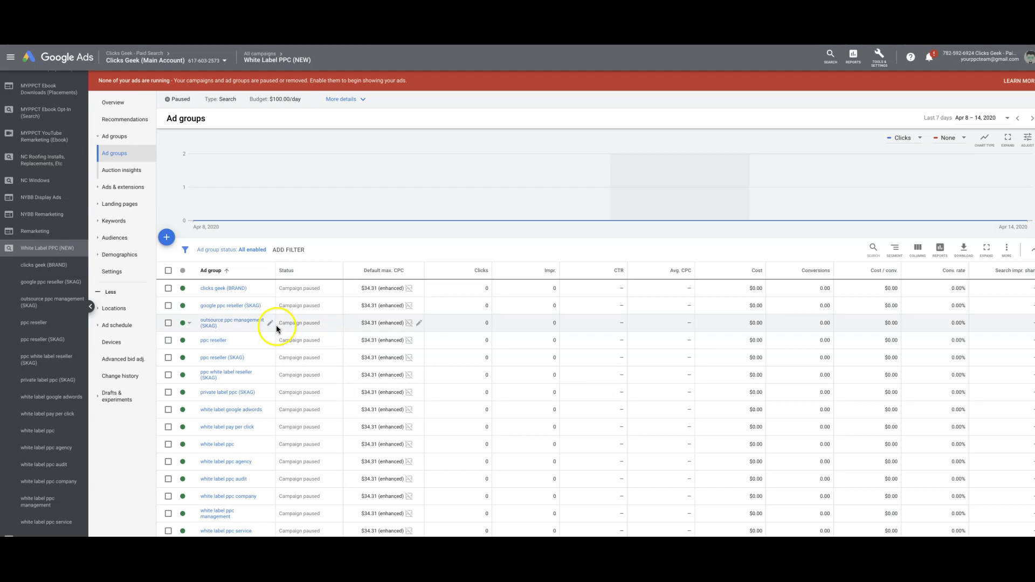
# - Browse the keyword tables of ppc reseller, white label ppc service and white label ppc agency
pyautogui.click(213, 340)
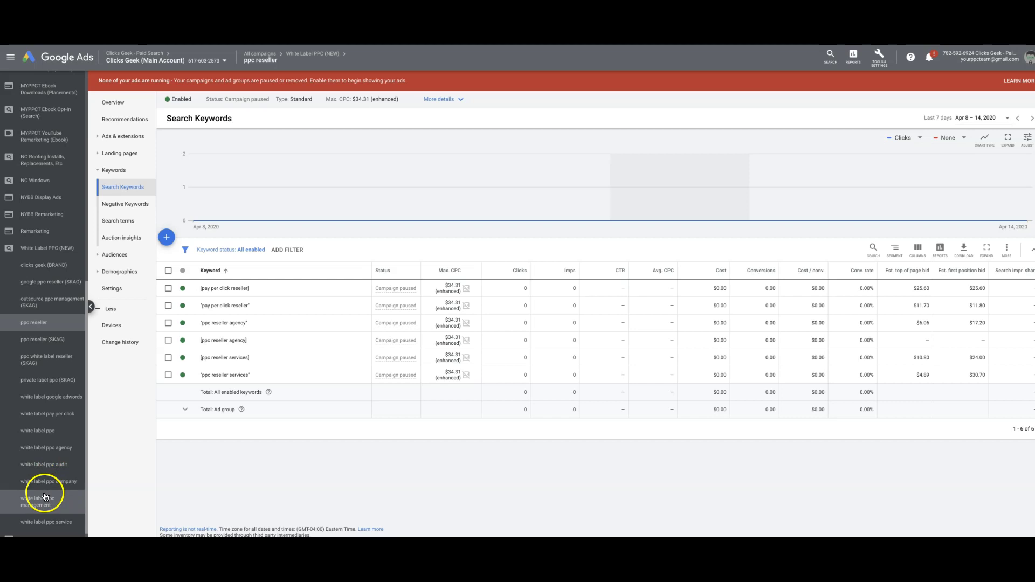
pyautogui.click(44, 524)
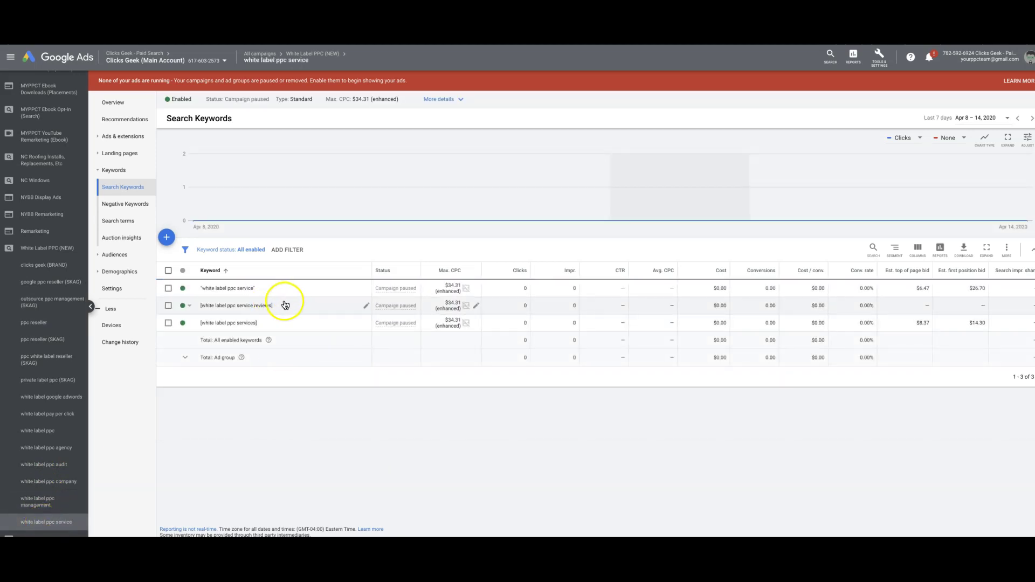
pyautogui.click(49, 453)
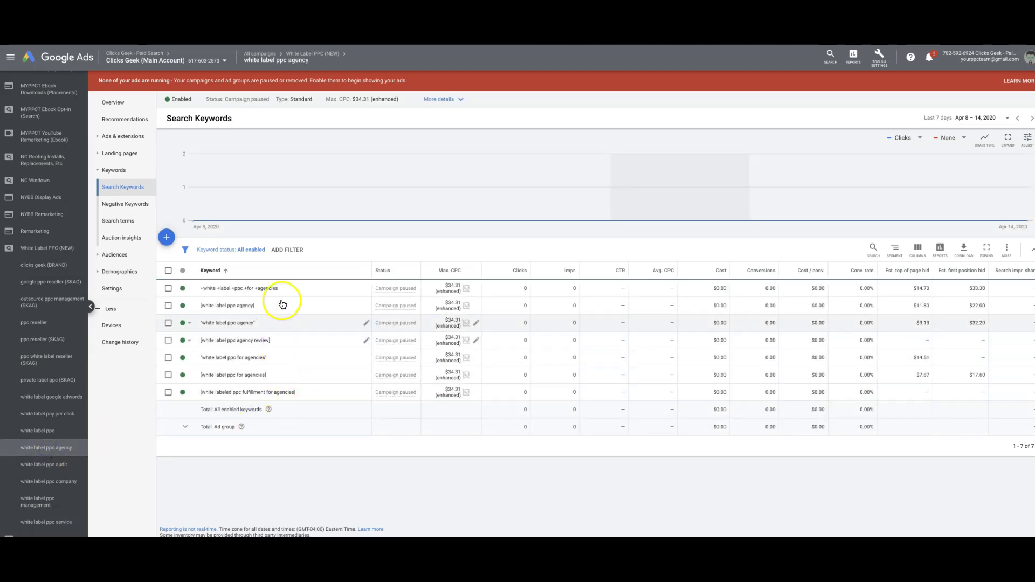
# - View the 25 keywords of the white label google adwords ad group
pyautogui.click(57, 398)
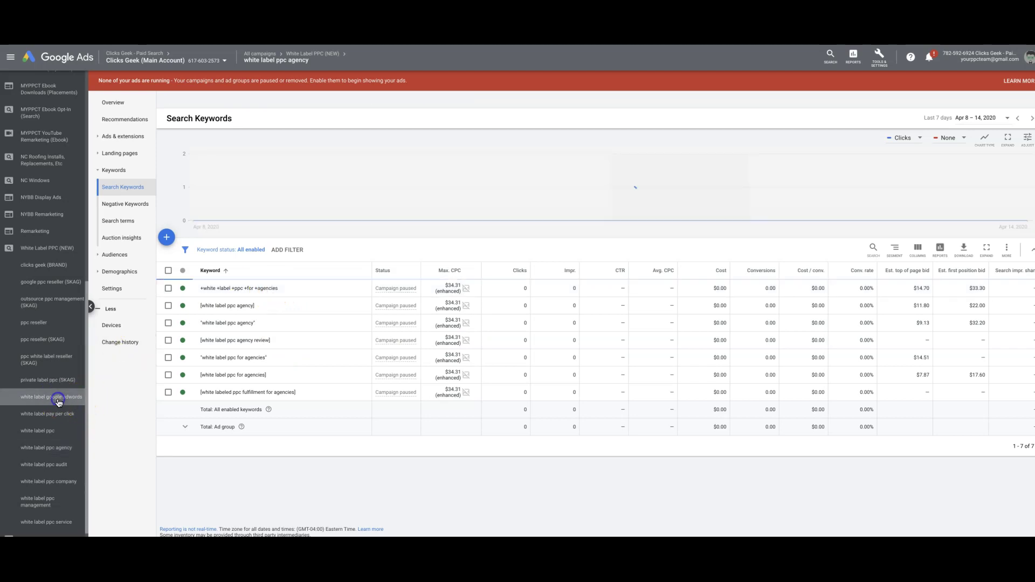
pyautogui.scroll(-2, 372, 358)
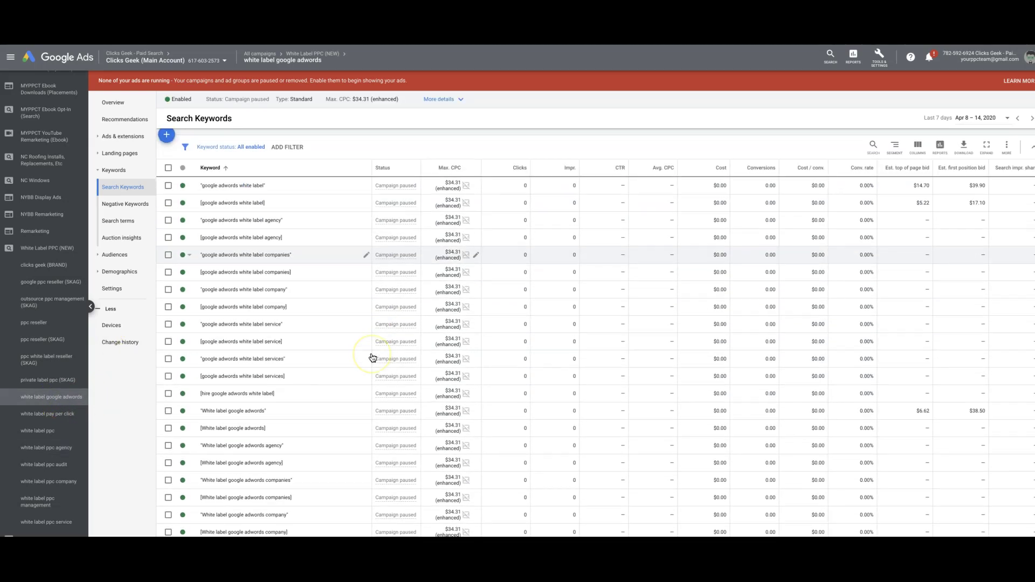
pyautogui.scroll(-1, 371, 357)
pyautogui.scroll(-2, 371, 358)
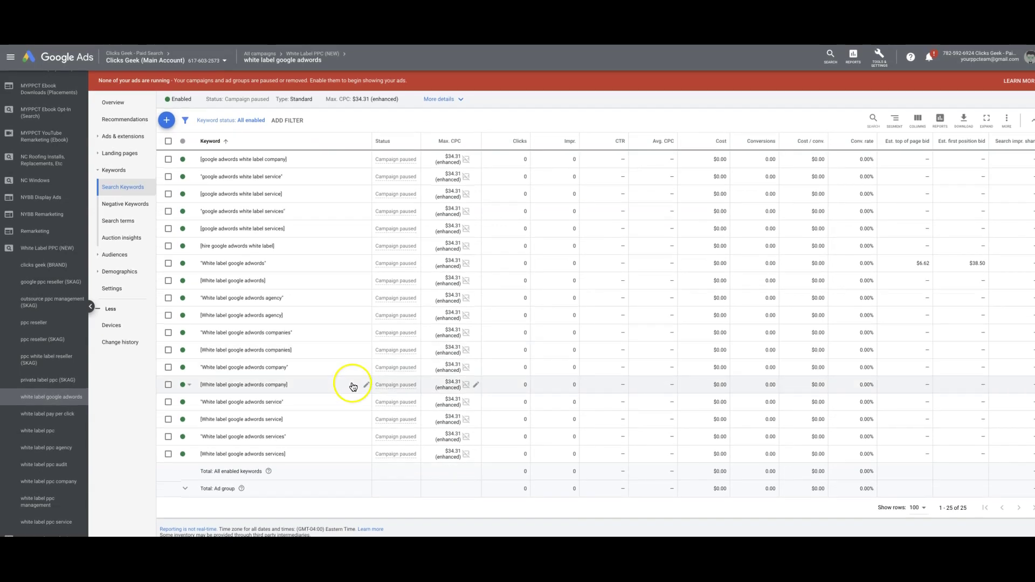
pyautogui.scroll(3, 352, 386)
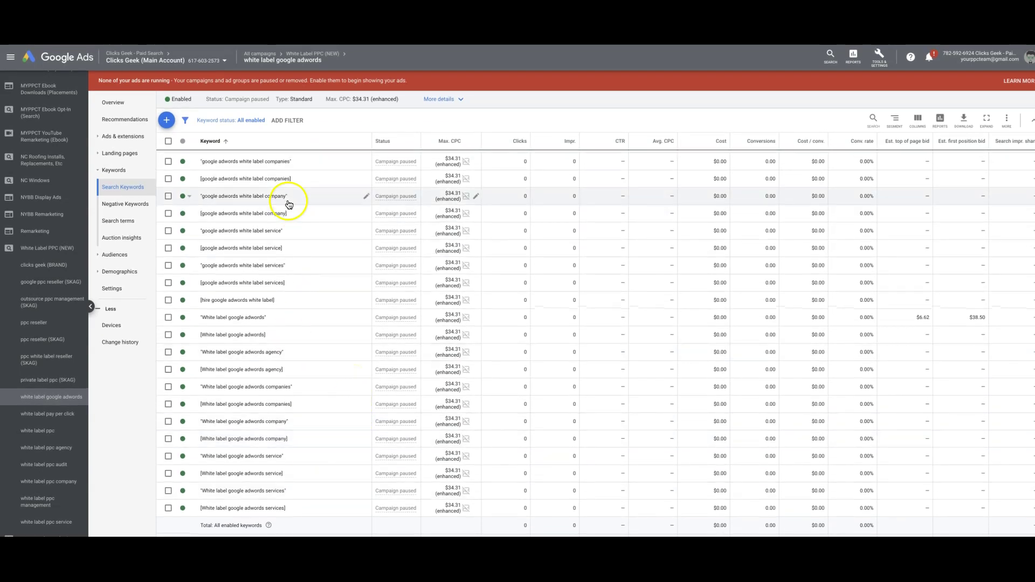
pyautogui.scroll(-3, 293, 202)
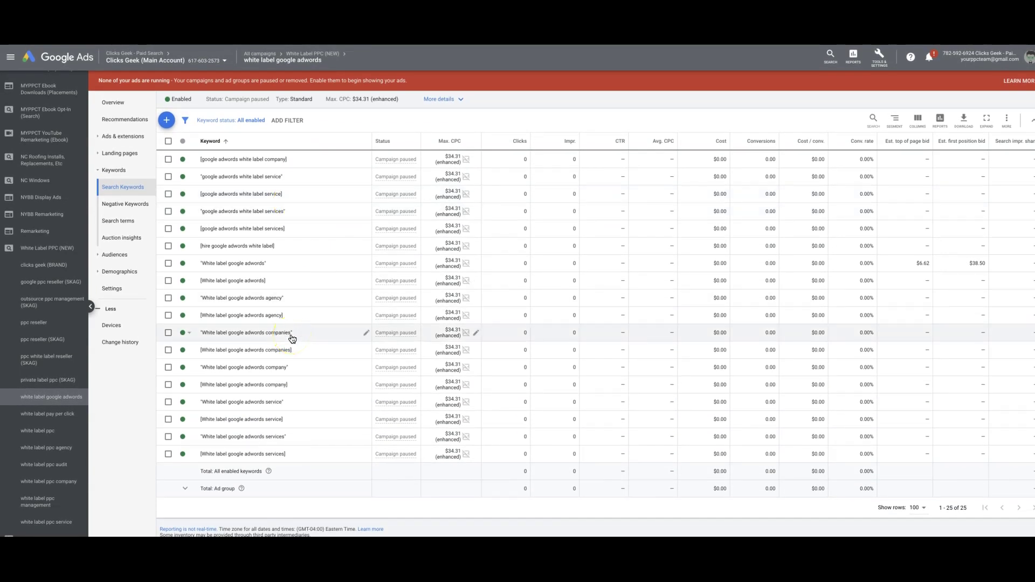
pyautogui.scroll(1, 292, 338)
pyautogui.scroll(3, 292, 338)
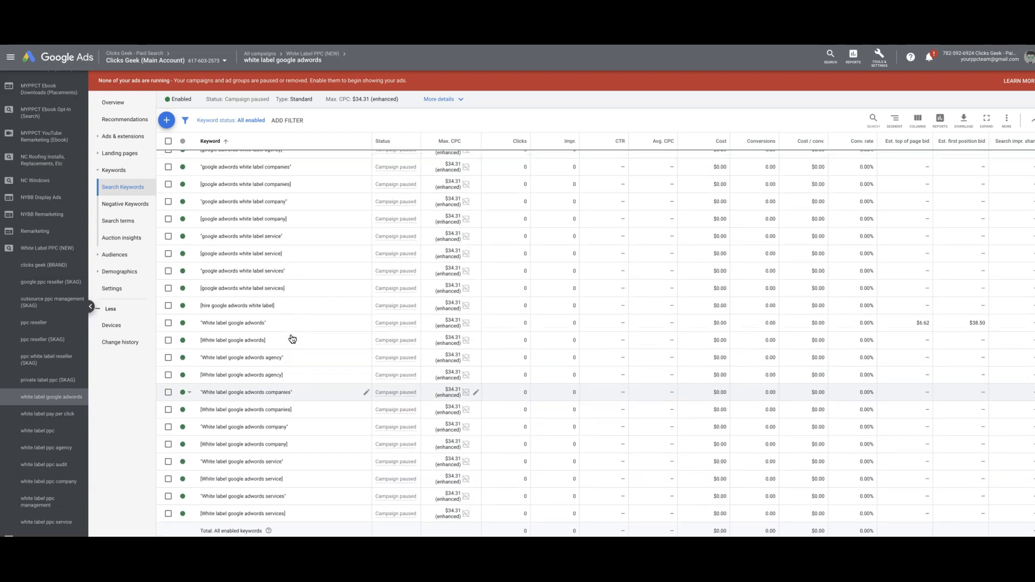
pyautogui.scroll(3, 292, 339)
pyautogui.scroll(3, 291, 340)
pyautogui.scroll(3, 292, 340)
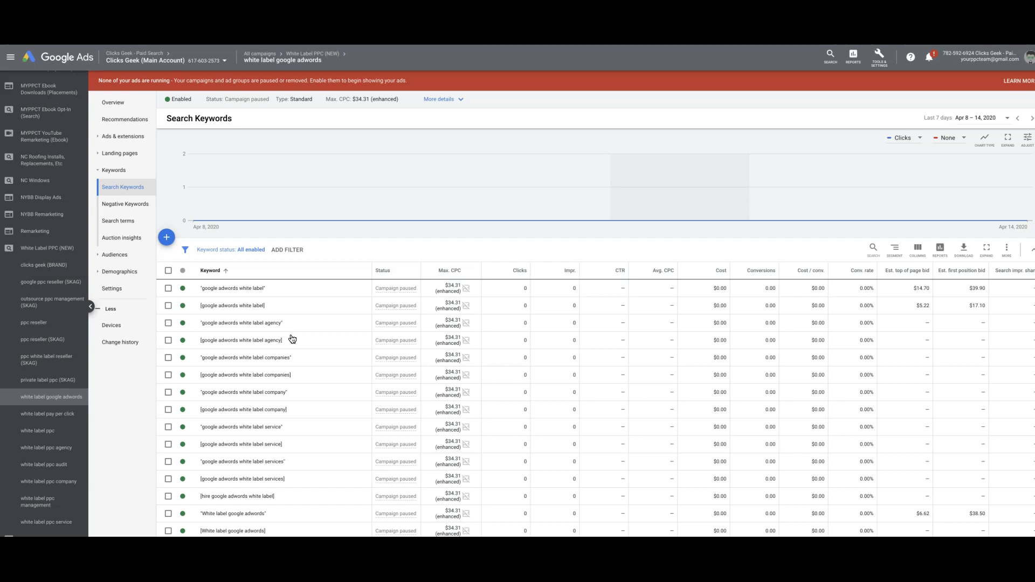
pyautogui.scroll(-1, 298, 345)
pyautogui.scroll(-1, 298, 345)
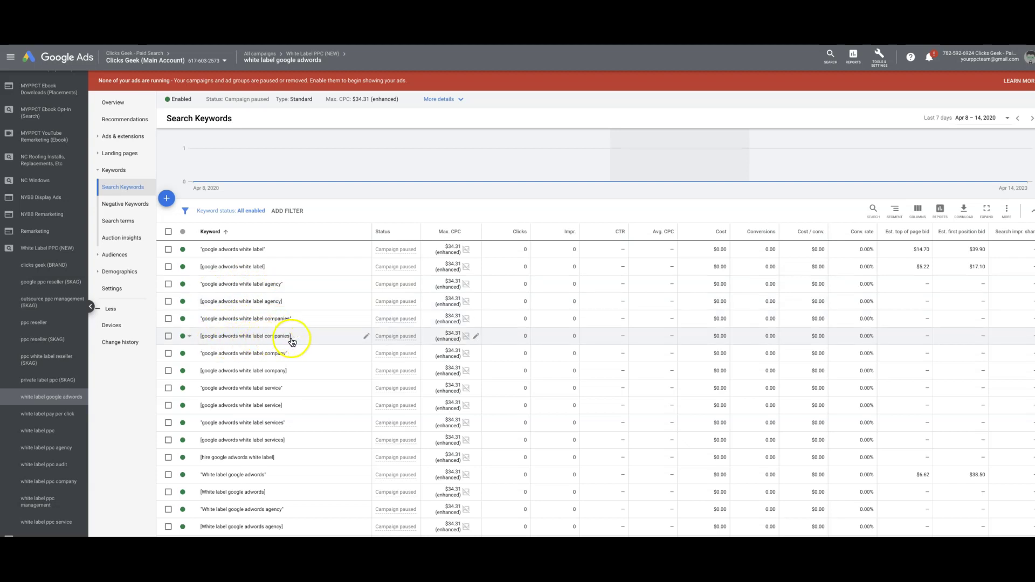
pyautogui.scroll(-2, 308, 412)
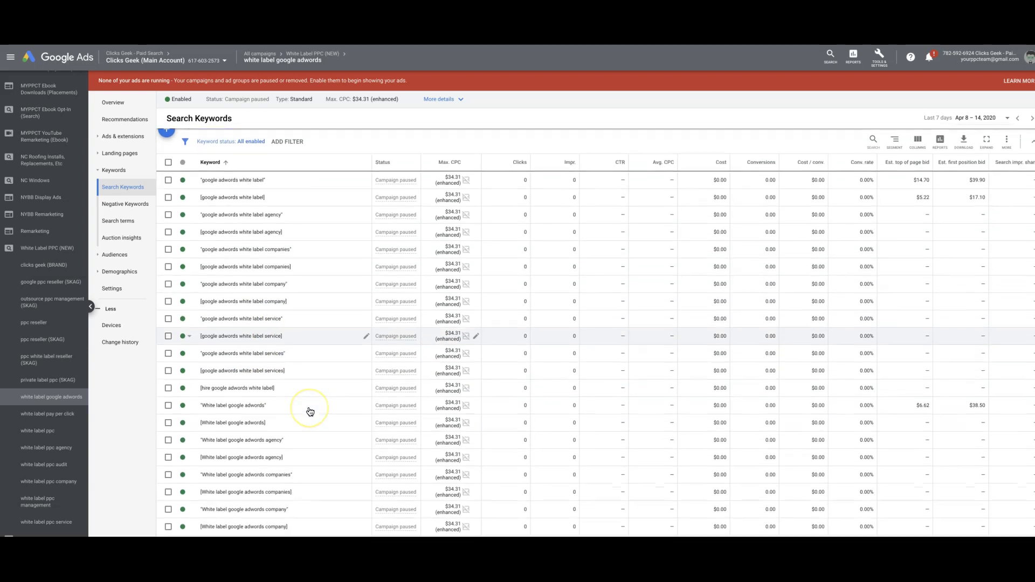
pyautogui.scroll(-1, 309, 412)
pyautogui.scroll(-1, 300, 393)
pyautogui.scroll(-1, 299, 388)
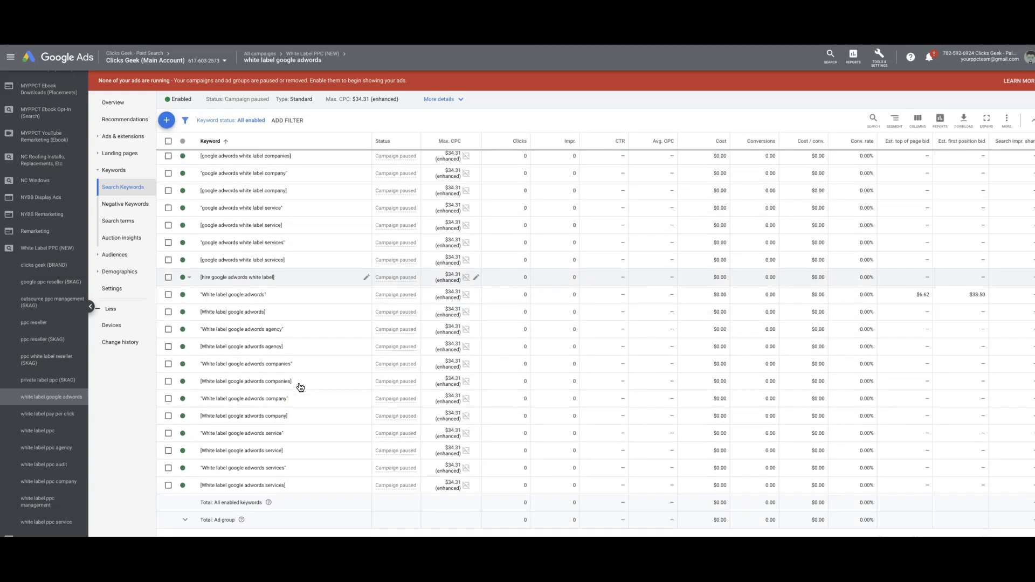
pyautogui.scroll(-1, 300, 387)
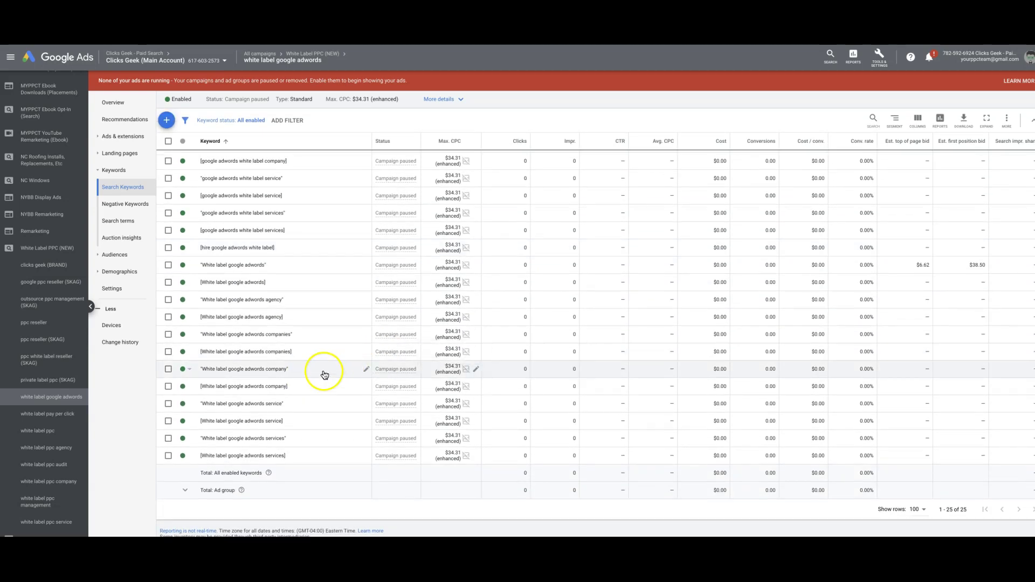
pyautogui.scroll(3, 324, 374)
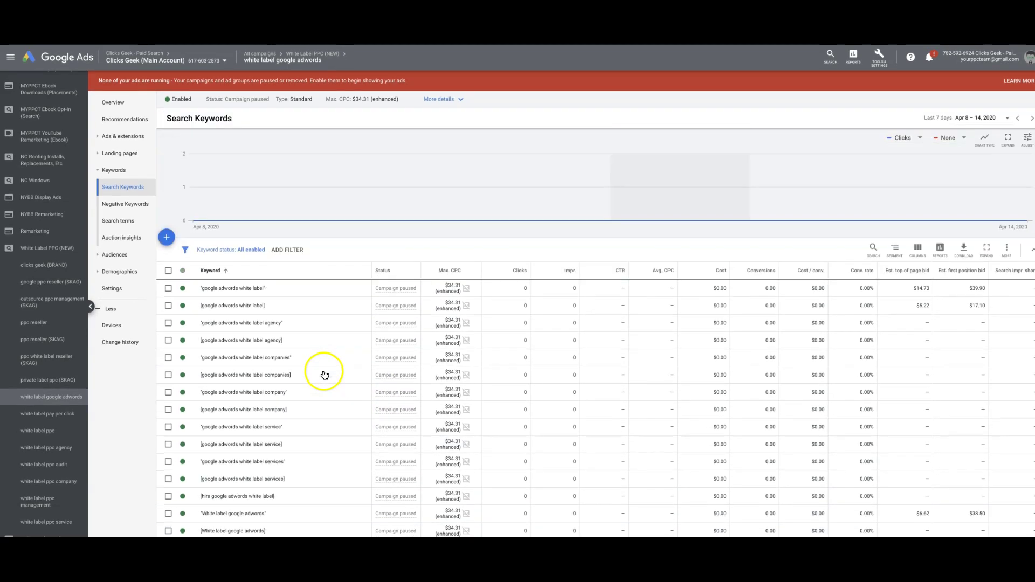